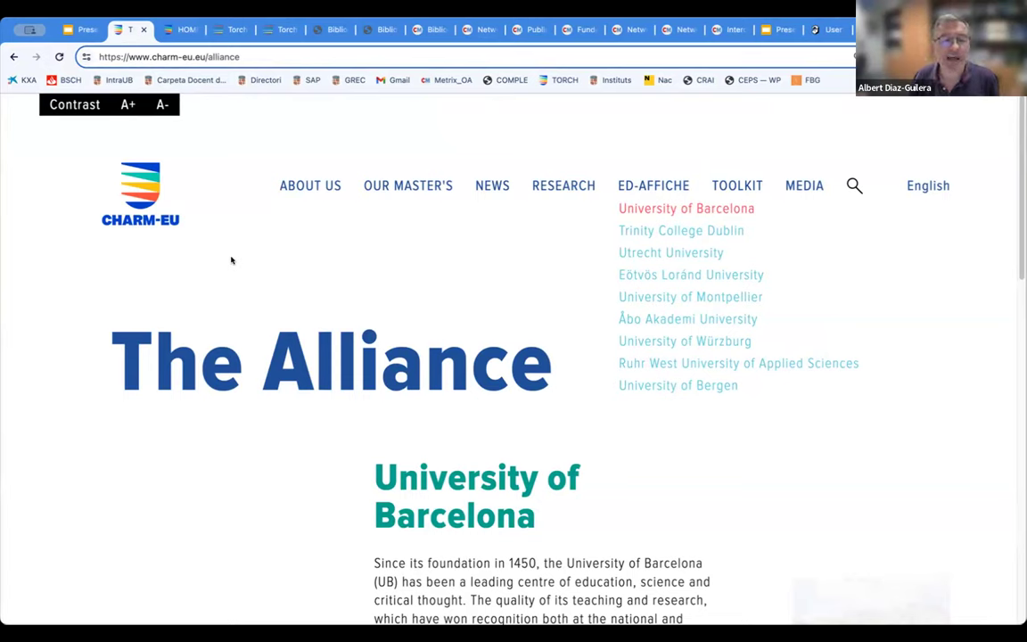
- Bring up the Torch Publication Search page from the open TORCH pages and toggle the selection of all universities at once
left_click(180, 31)
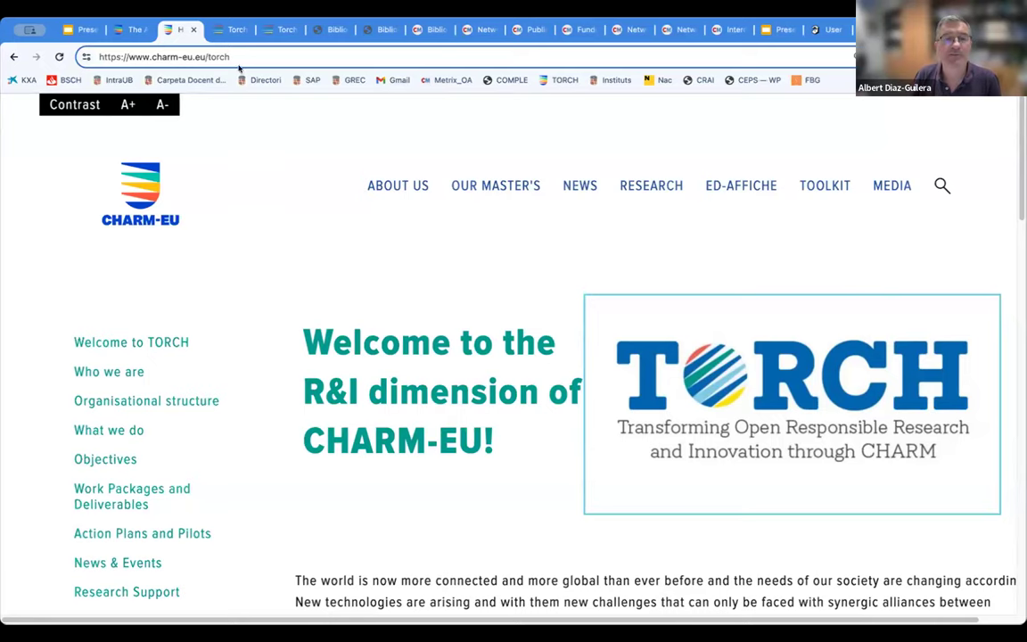
left_click(230, 31)
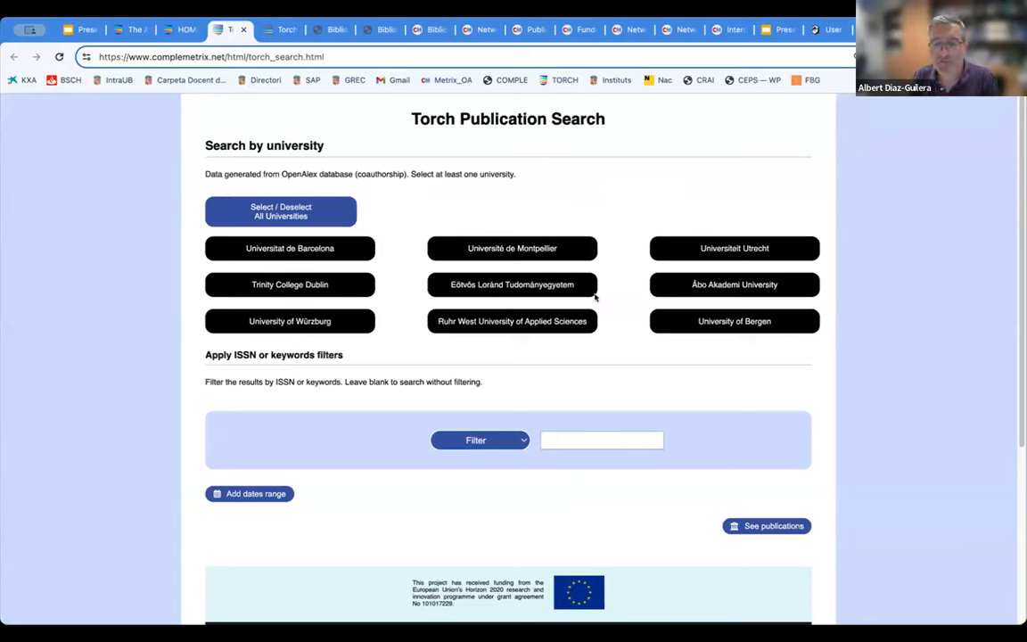
left_click(318, 204)
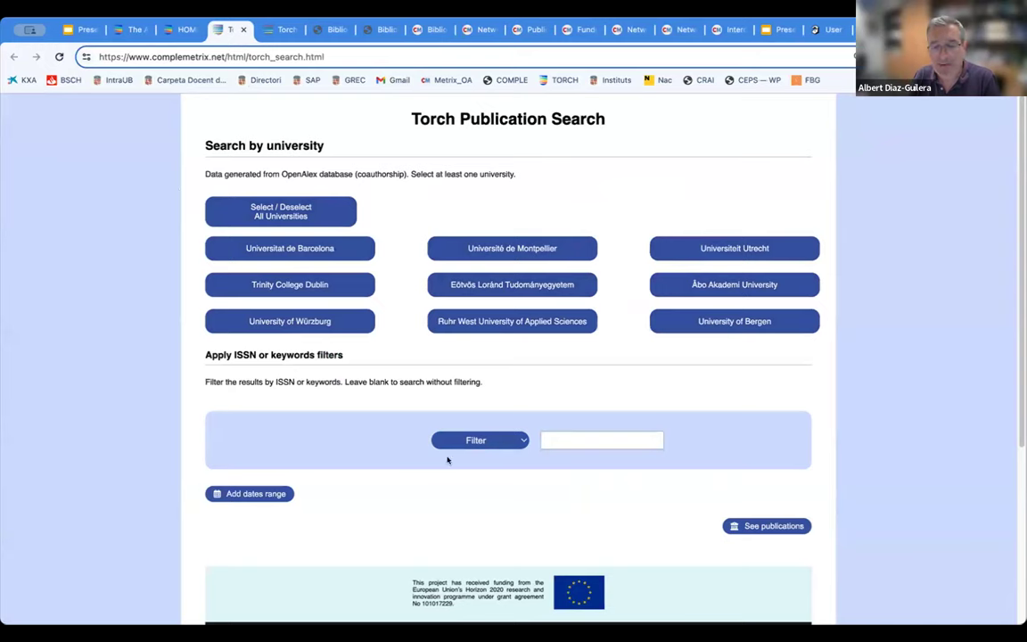
- Examine the available filter types of the Torch publication search without applying any of them
left_click(510, 440)
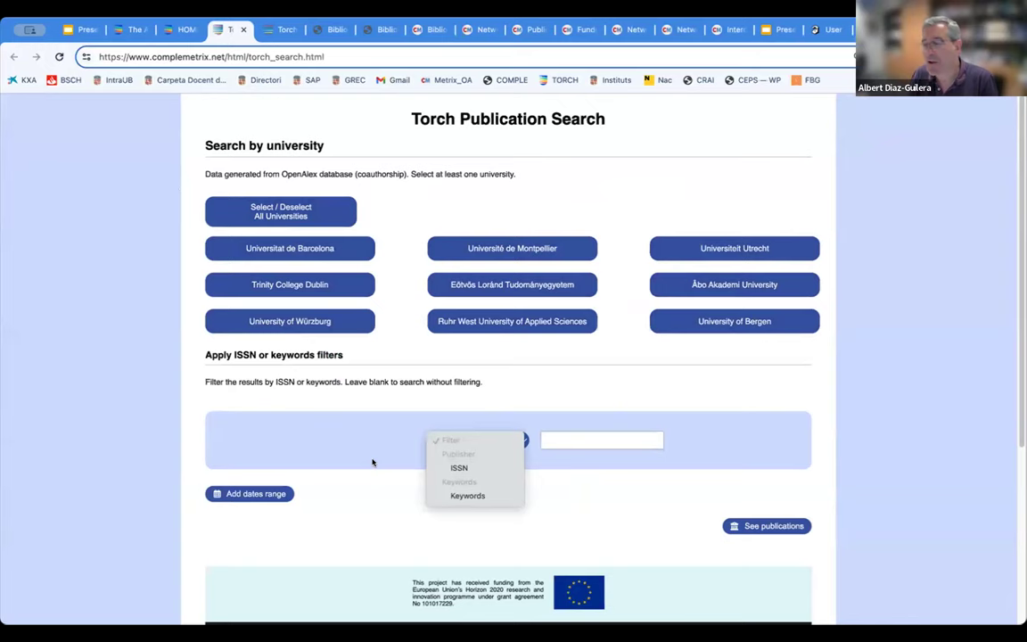
left_click(359, 392)
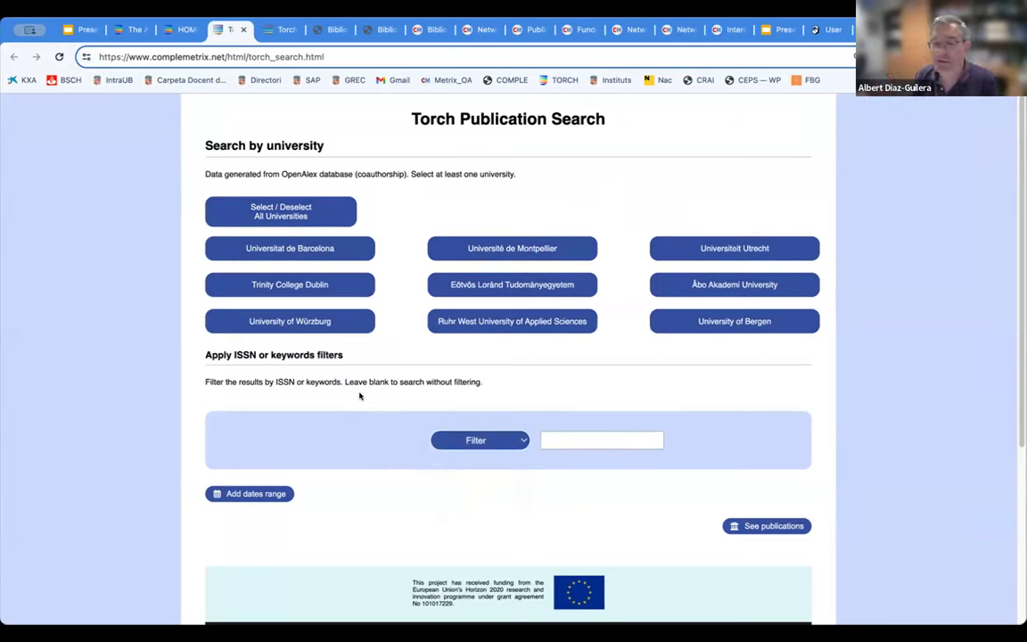
left_click(498, 440)
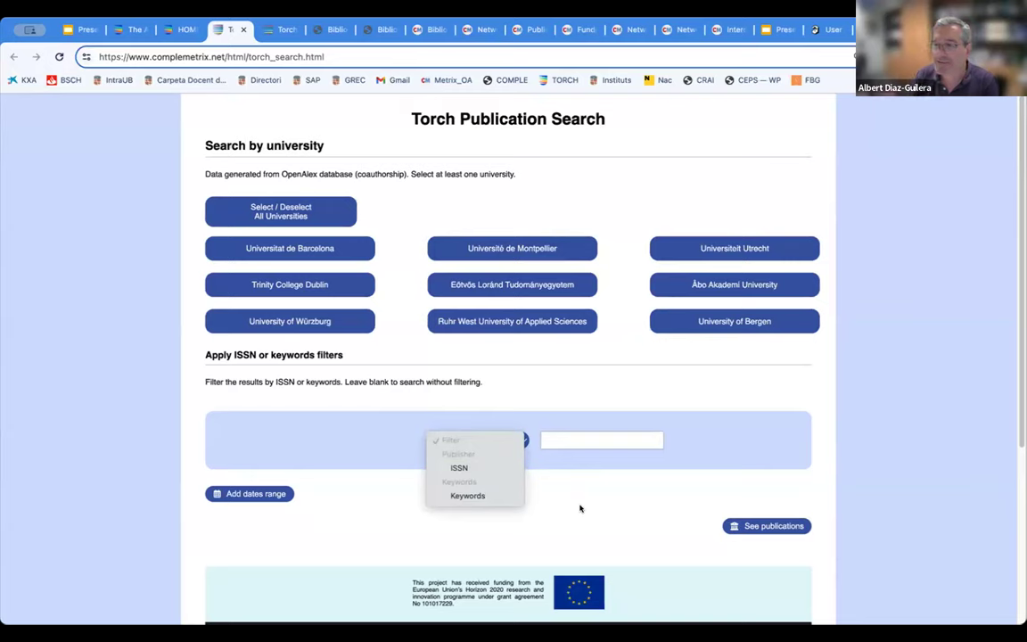
left_click(471, 529)
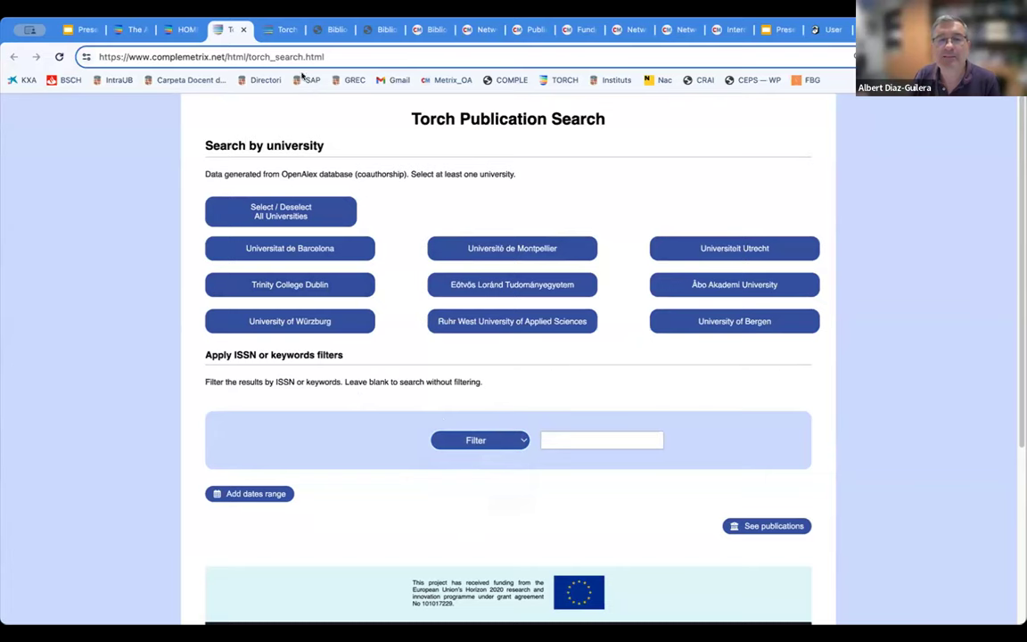
- Show the Torch Collaboration Networks page and examine its filter types without choosing one
left_click(278, 29)
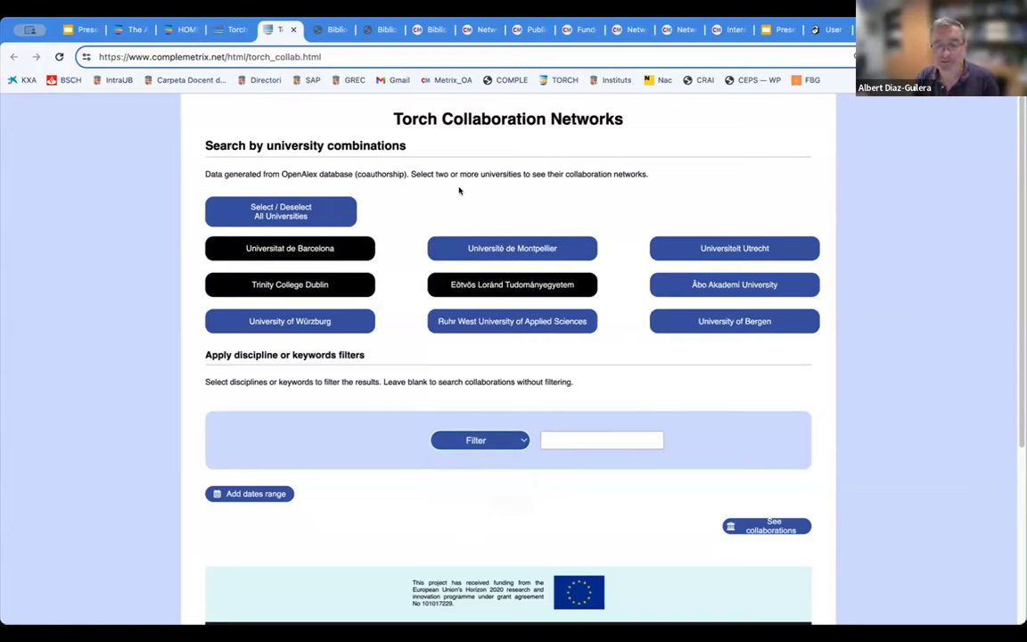
left_click(505, 440)
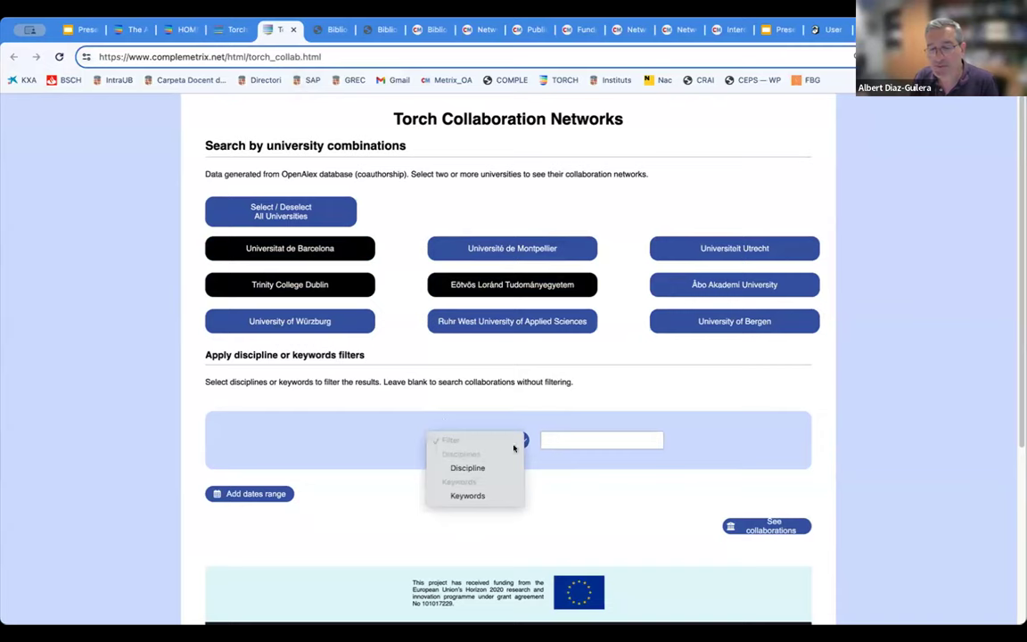
left_click(361, 468)
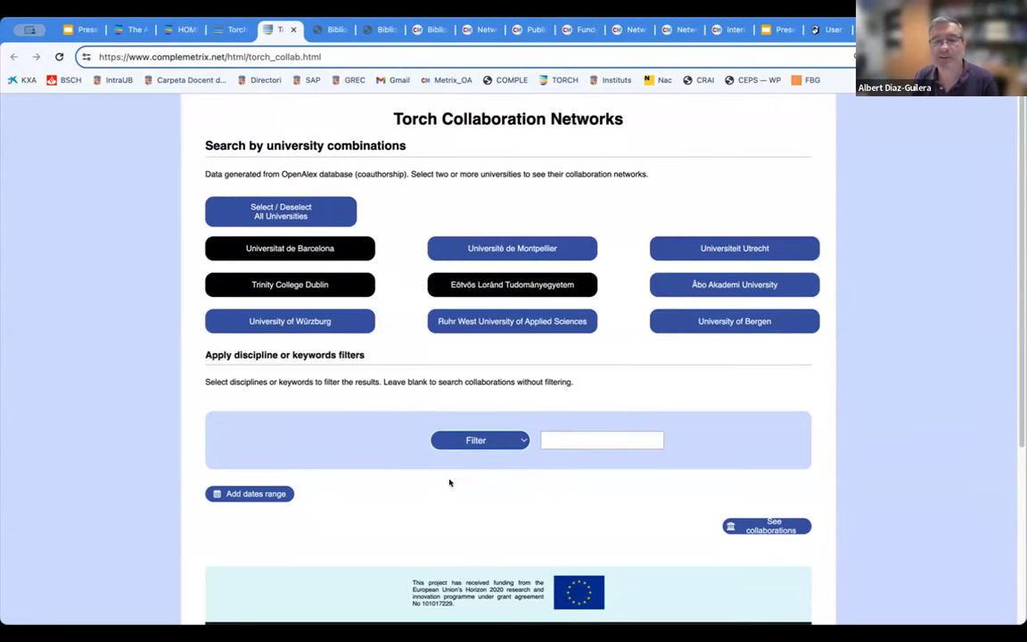
- Examine the search criteria on the Complemetrix home page and the search options page for searching by parameters
left_click(330, 31)
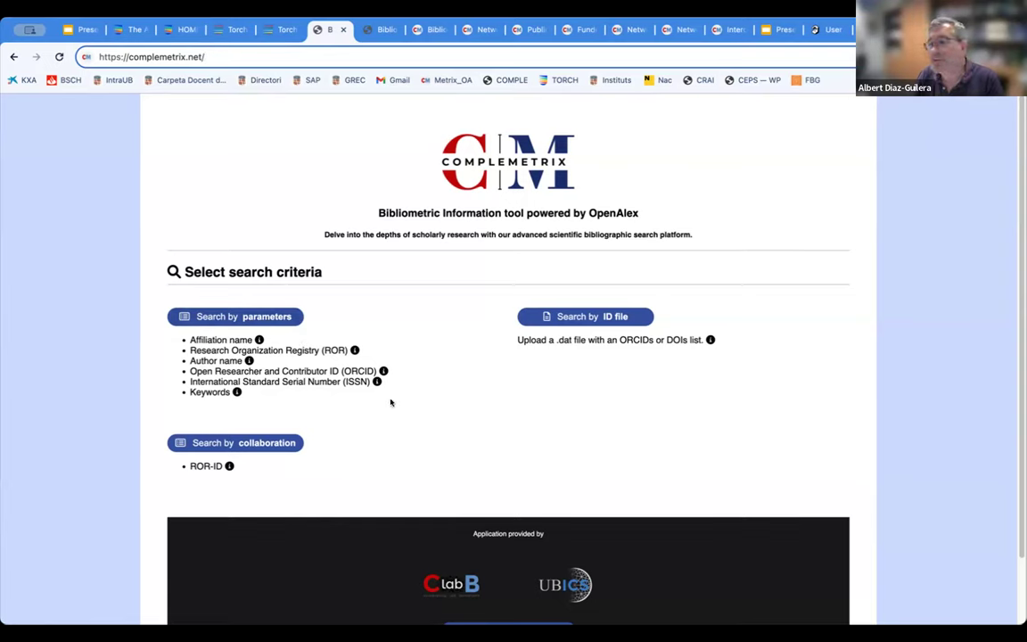
mouse_move(259, 340)
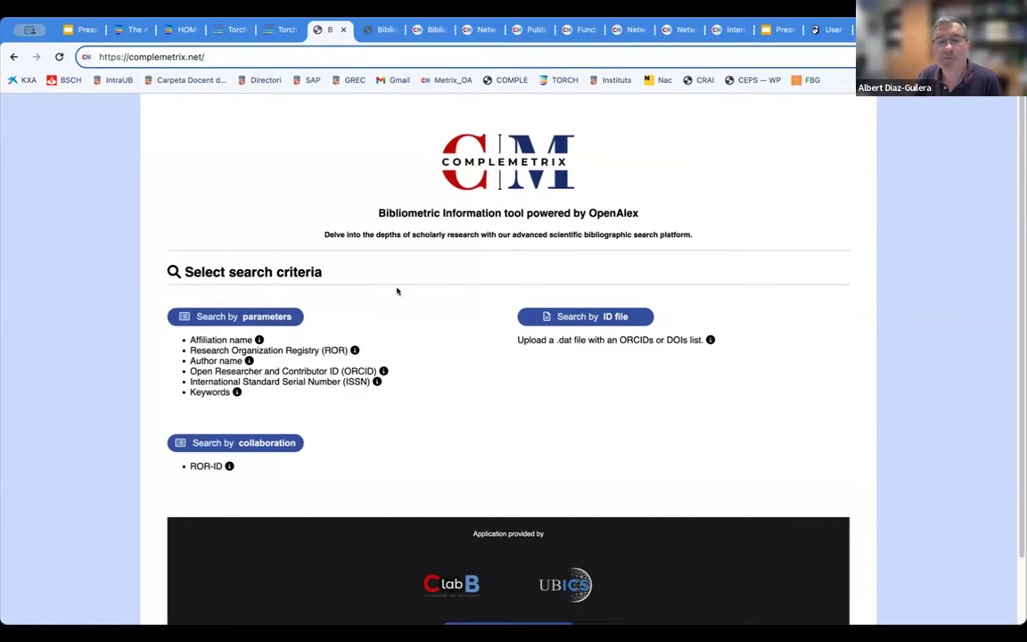
left_click(377, 31)
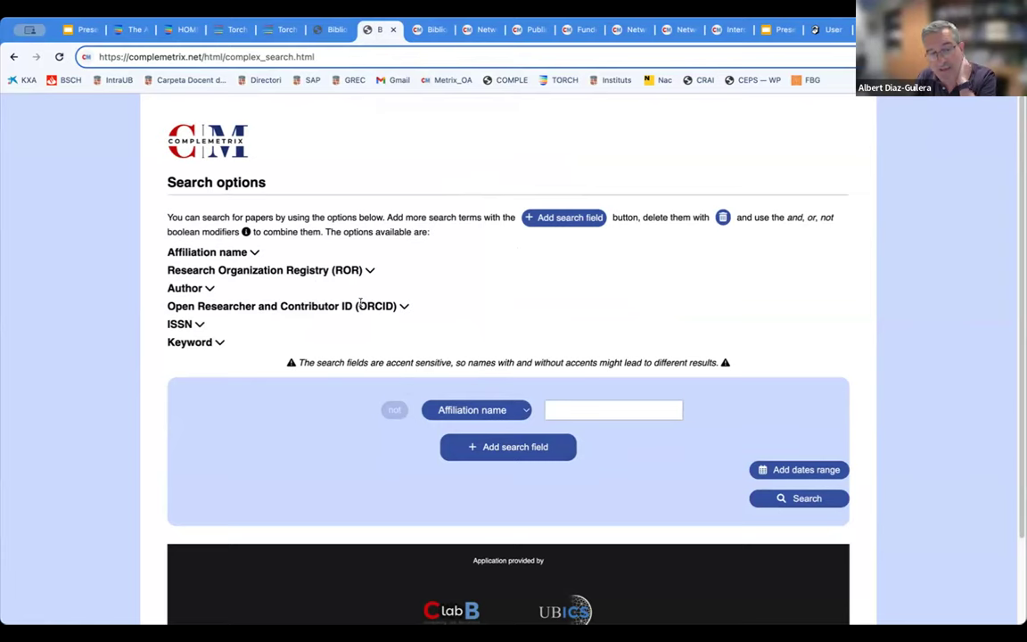
left_click(431, 34)
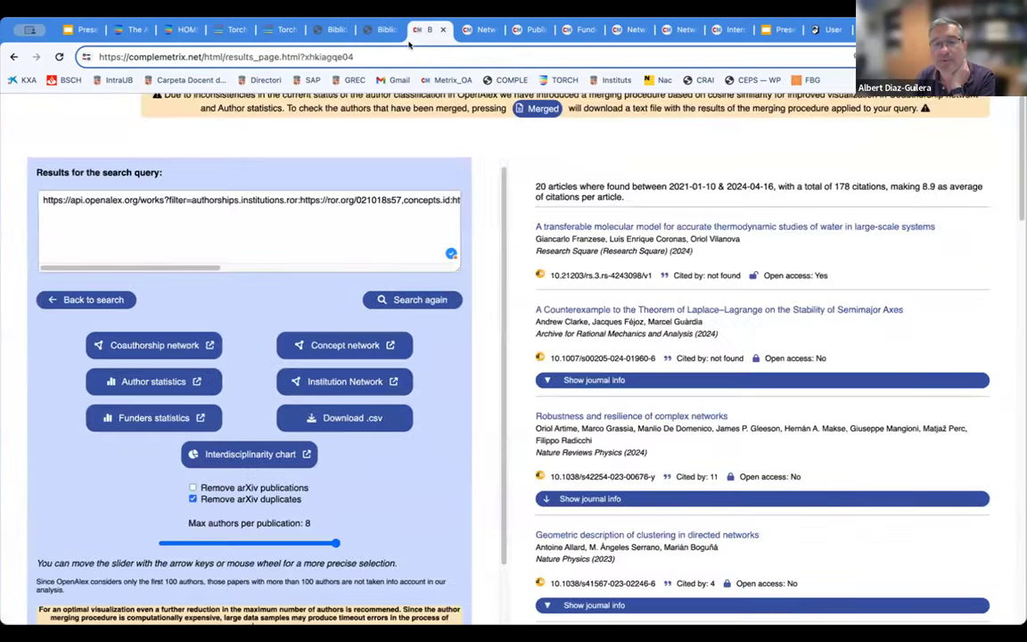
left_click(383, 30)
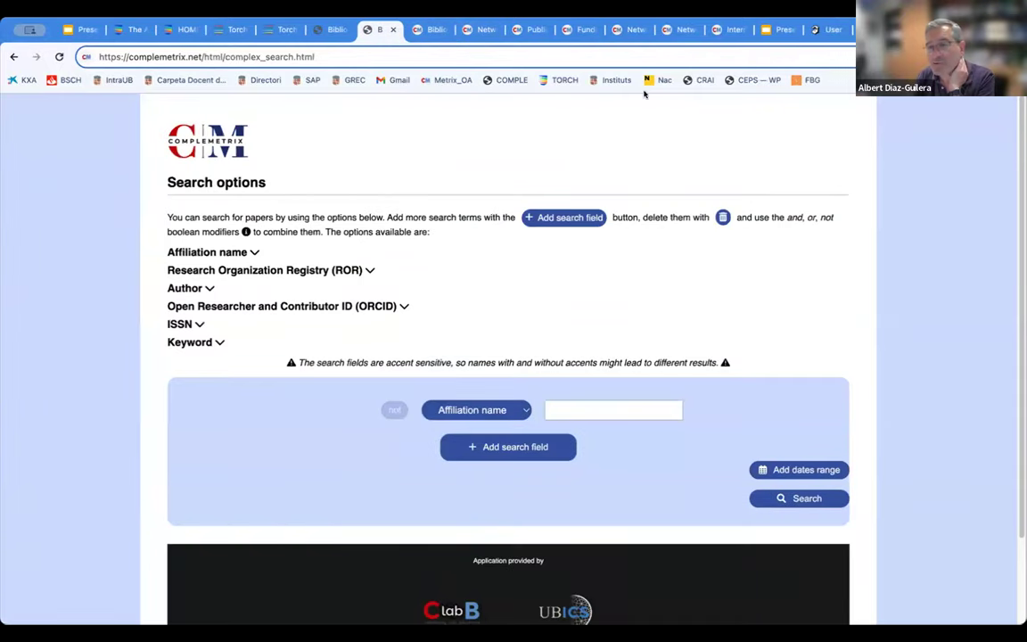
- On the results page, read through the whole OpenAlex search query from its institution filter to its publication dates
left_click(431, 31)
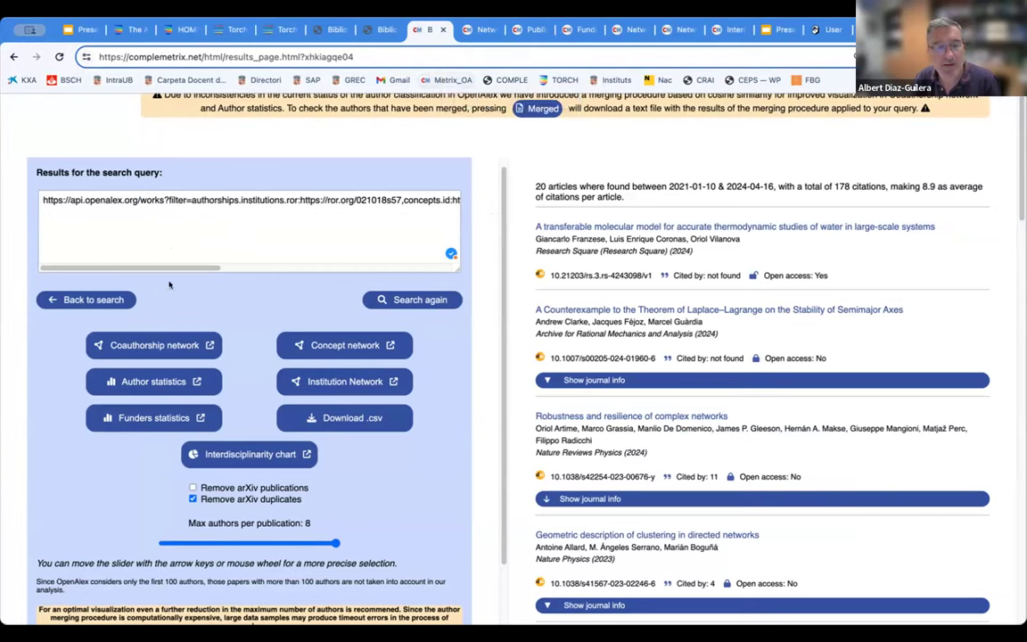
scroll(177, 265, "right", 10)
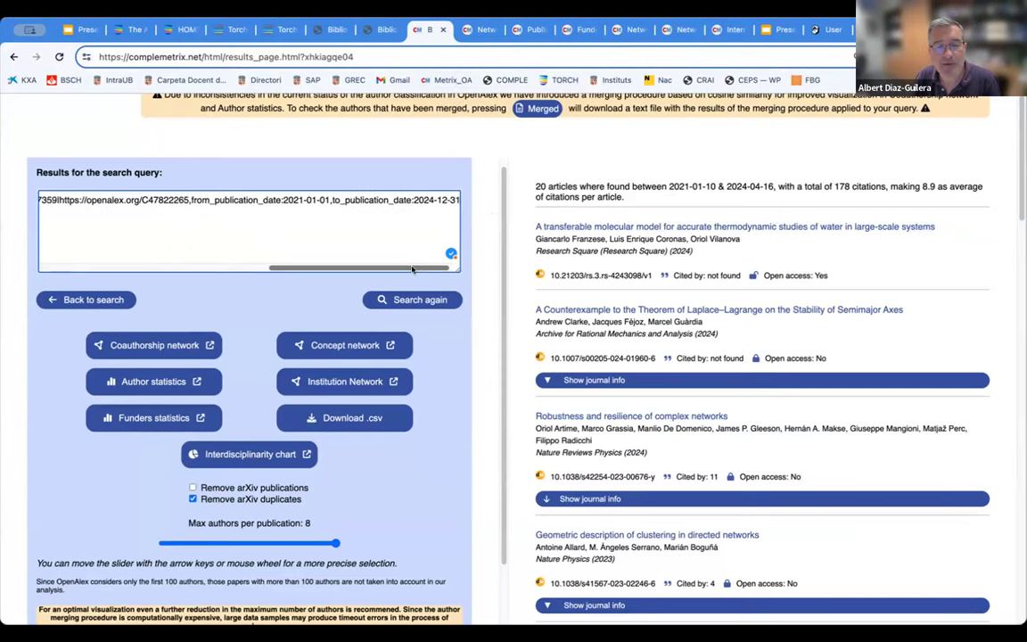
scroll(196, 272, "left", 8)
scroll(199, 274, "left", 2)
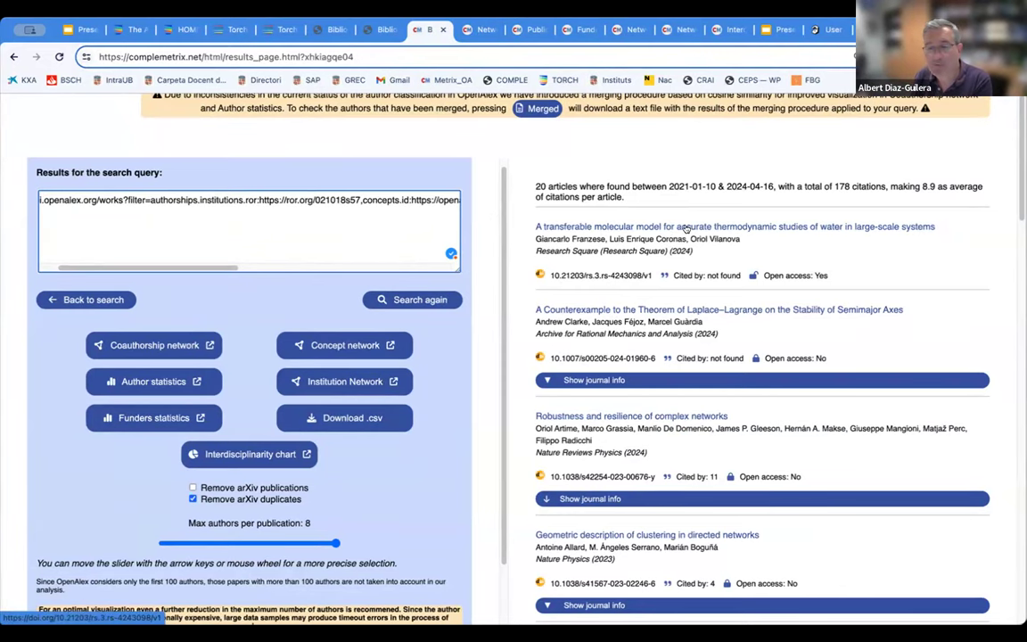
- Check the journal info of "A Counterexample to the Theorem of Laplace–Lagrange on the Stability of Semimajor Axes", hide it, and browse further results
scroll(665, 390, "down", 1)
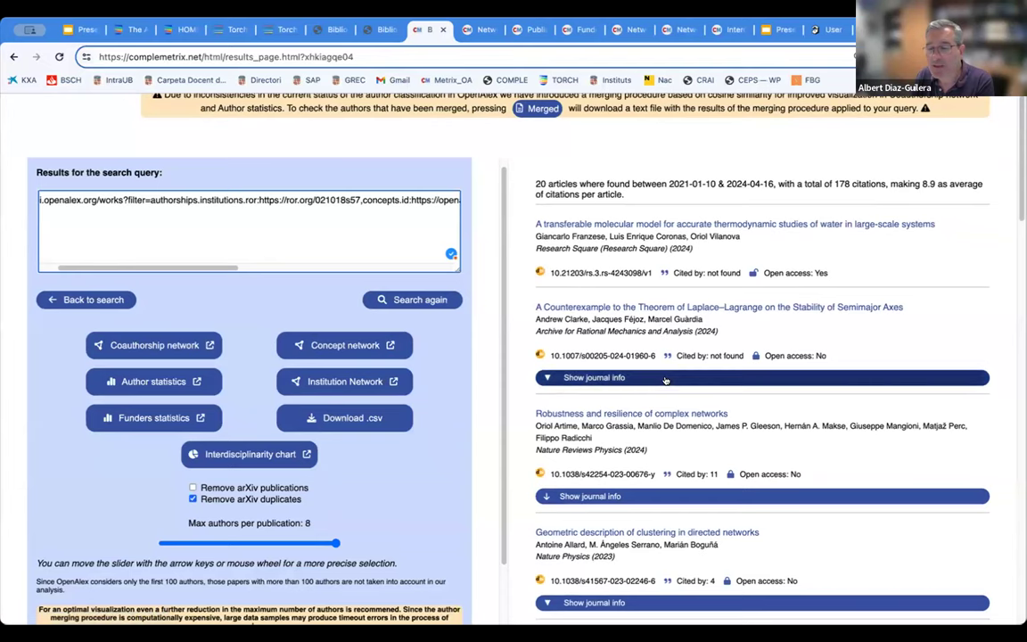
left_click(665, 379)
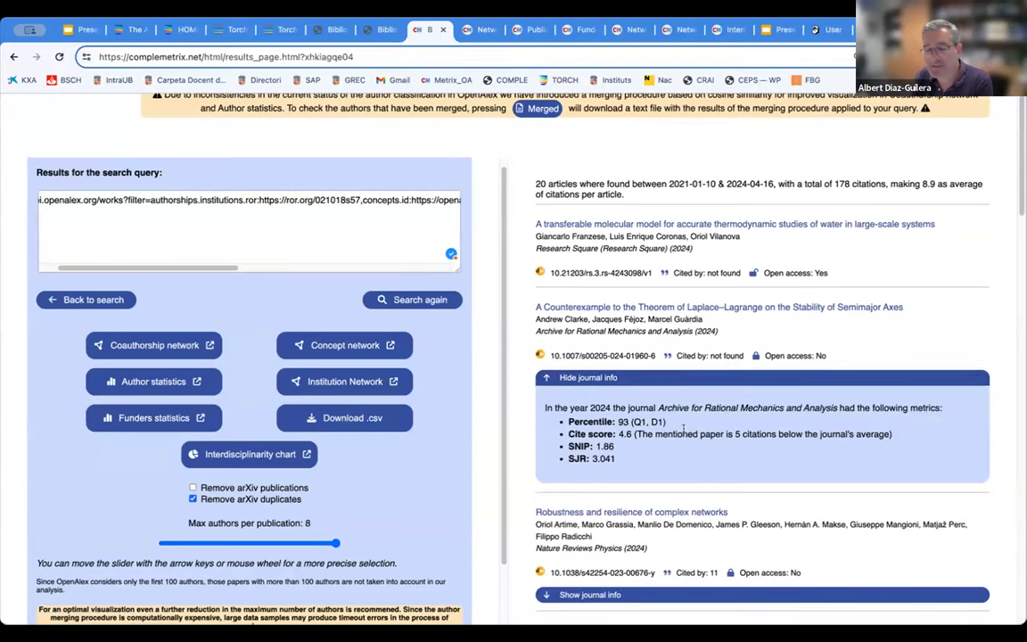
left_click(687, 378)
scroll(687, 378, "down", 5)
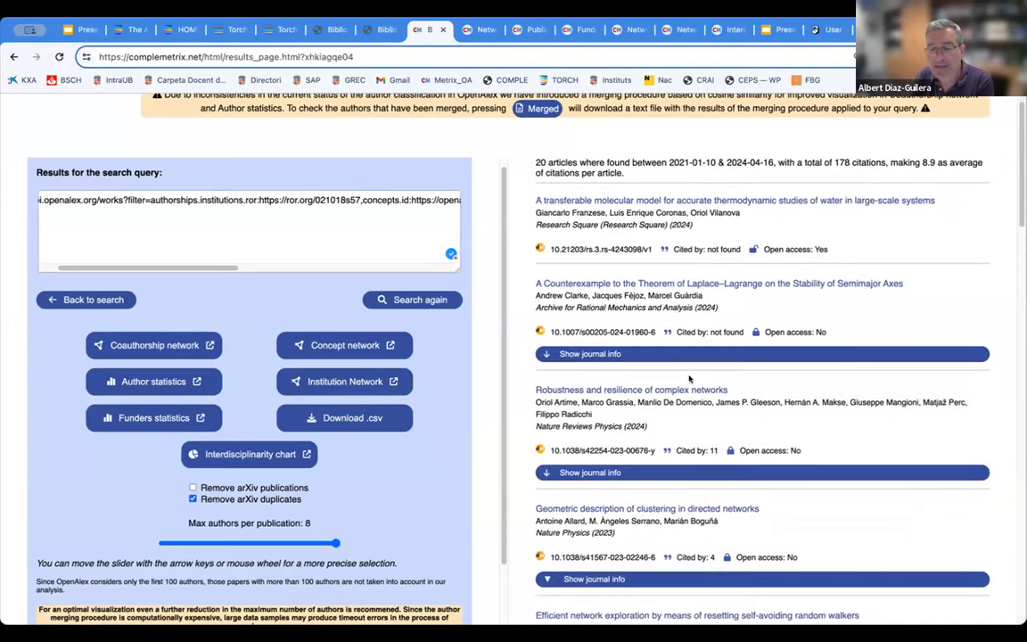
scroll(685, 379, "down", 4)
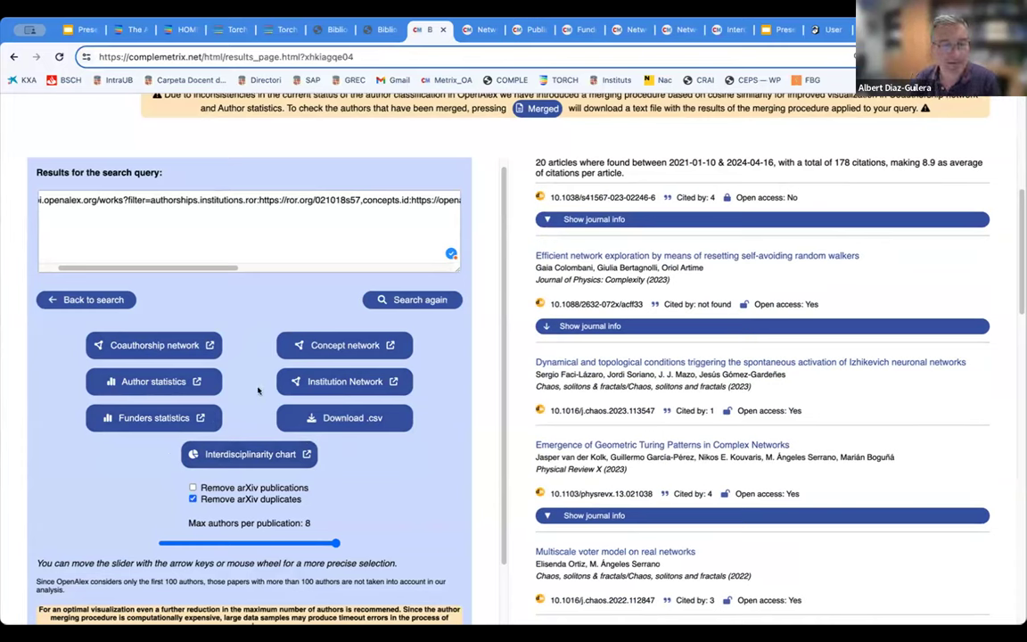
- View the coauthorship network of the results, and check the publication date range at the end of the search query
left_click(156, 345)
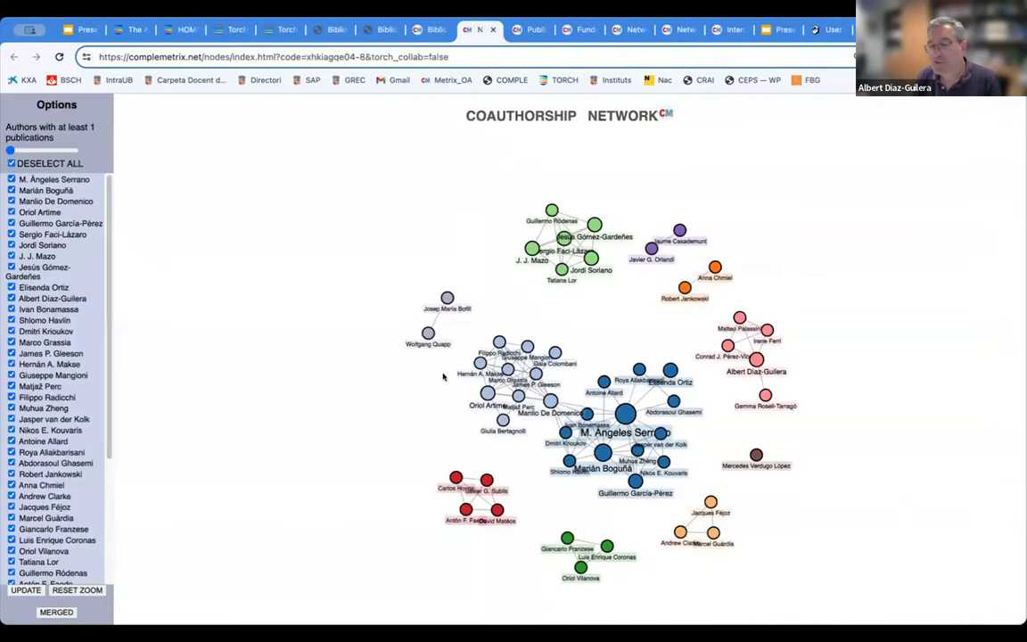
left_click(431, 33)
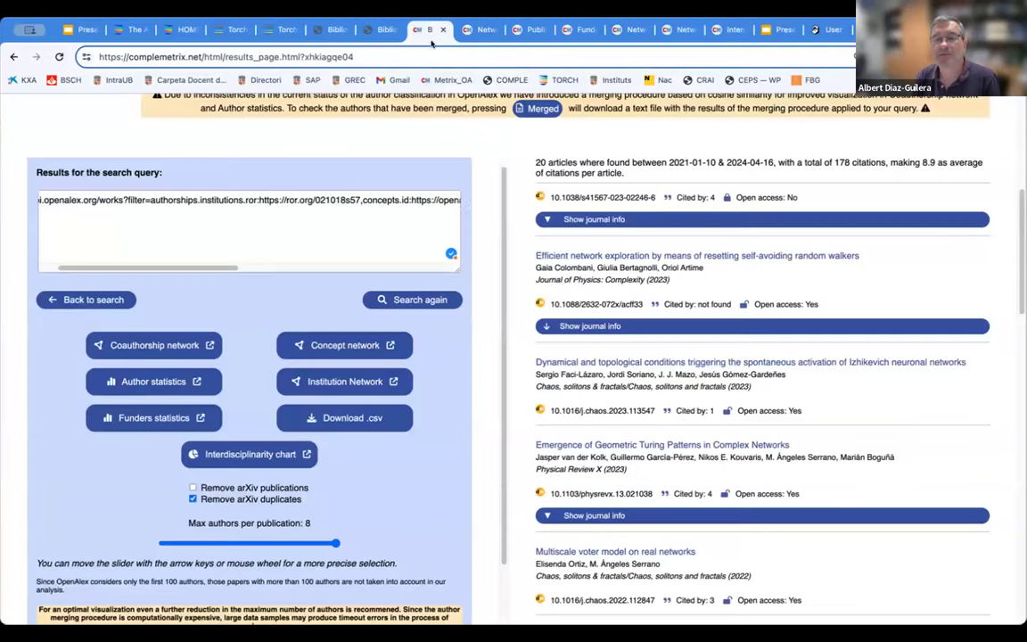
left_click_drag(229, 269, 438, 268)
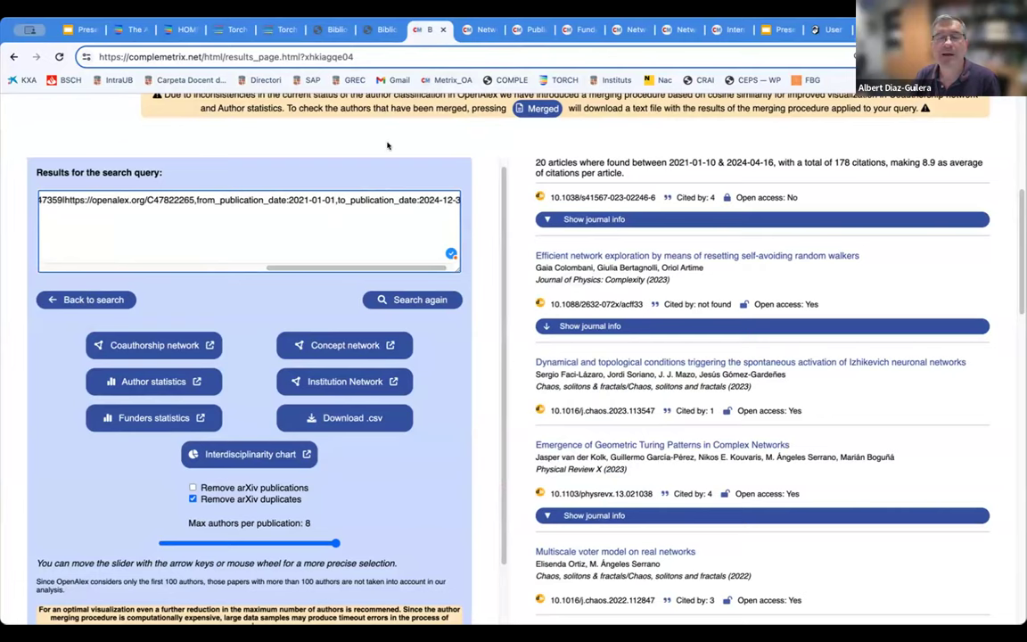
- Review the full author list of the coauthorship network, and toggle all authors off and back on
left_click(482, 29)
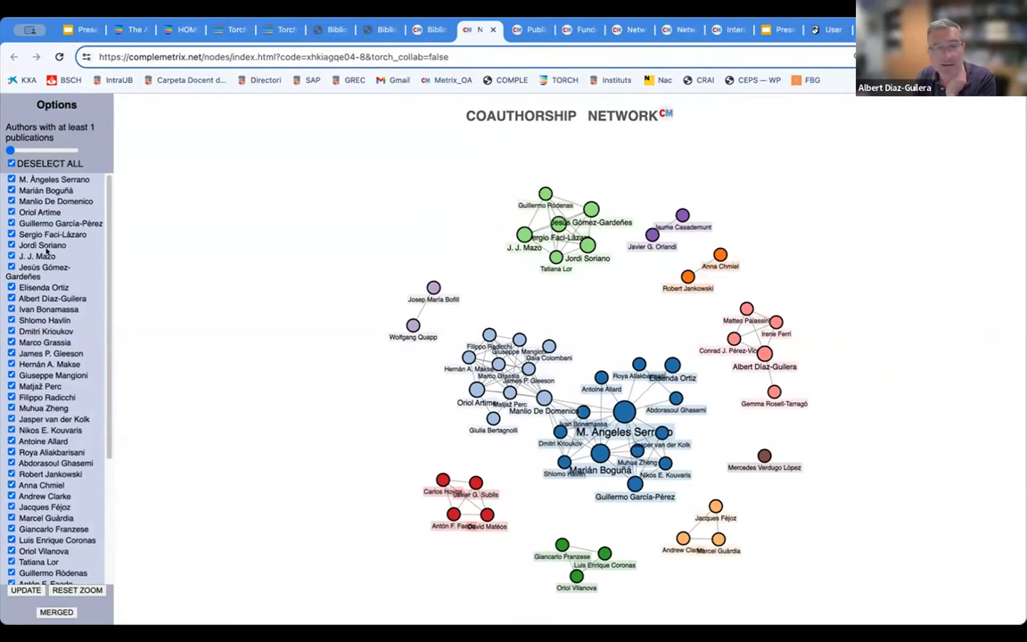
scroll(94, 259, "down", 5)
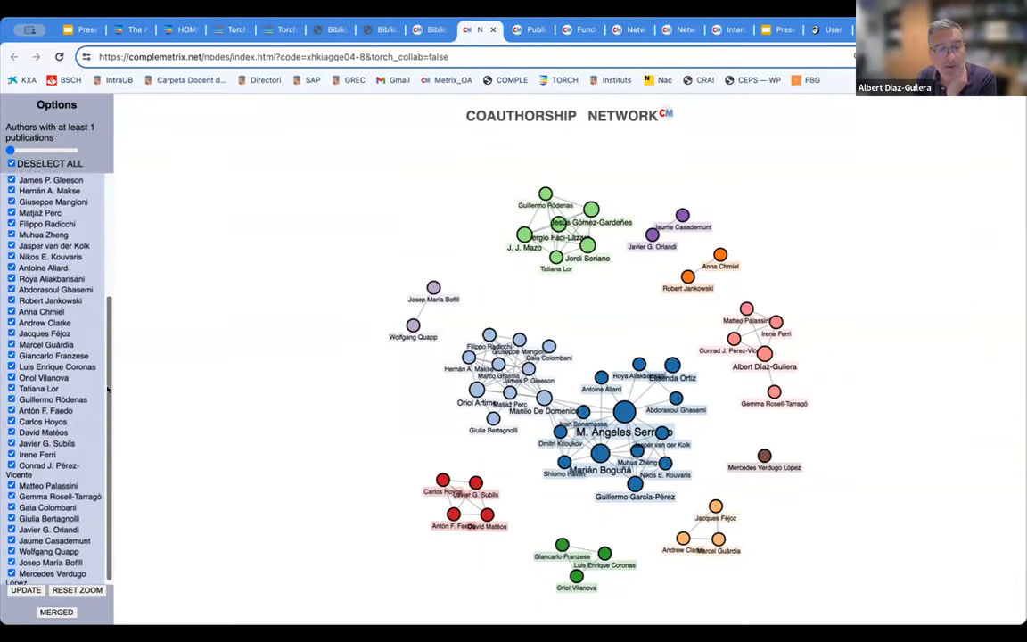
scroll(80, 267, "up", 5)
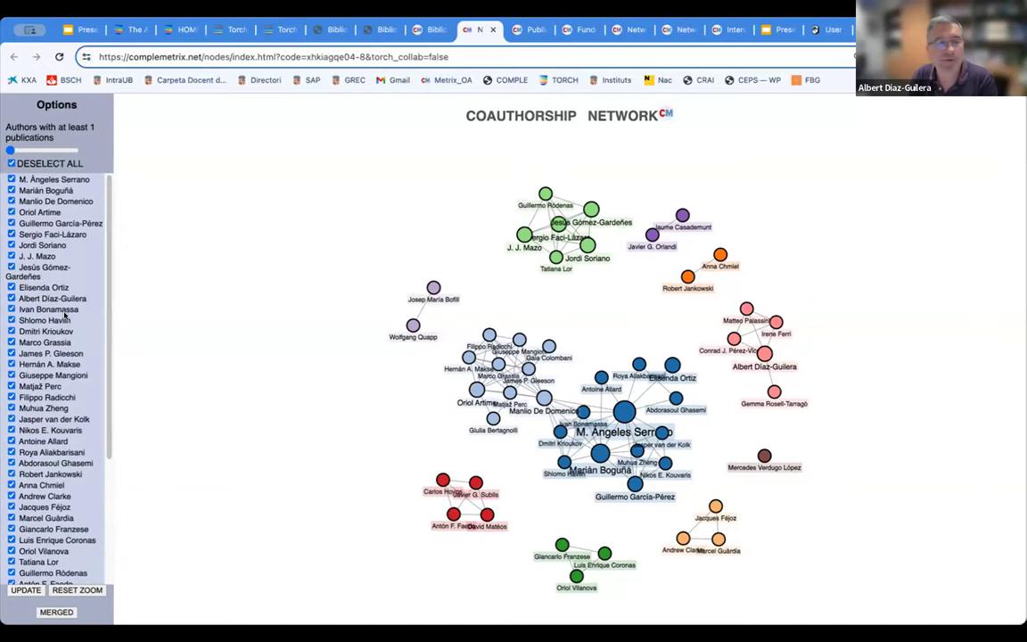
left_click_drag(9, 150, 9, 150)
left_click(10, 163)
left_click(11, 163)
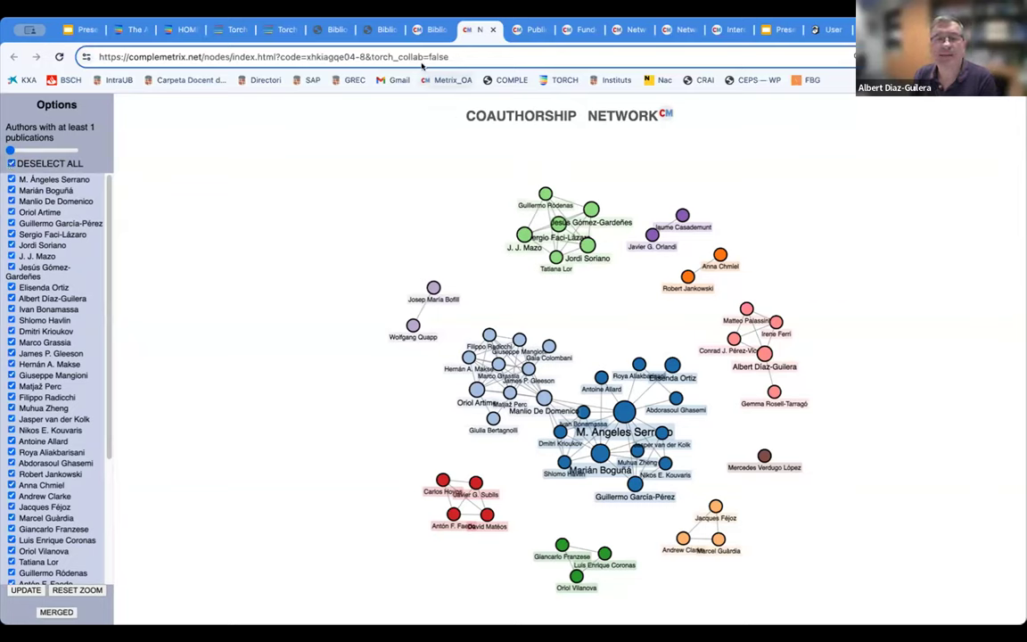
- Return to the results page and examine the arXiv options and the maximum authors per publication setting
left_click(378, 33)
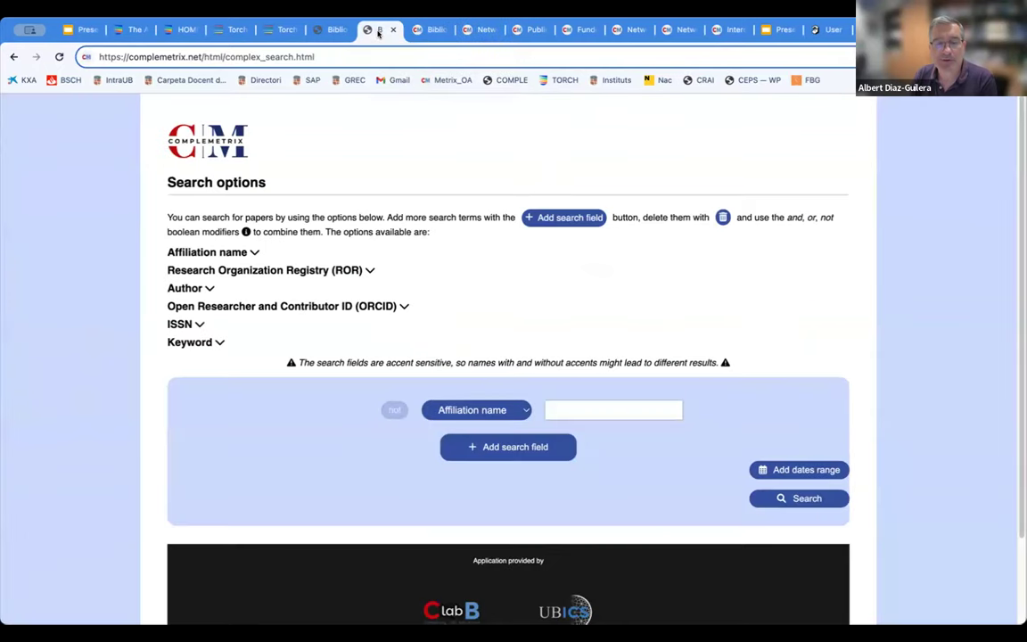
left_click(426, 30)
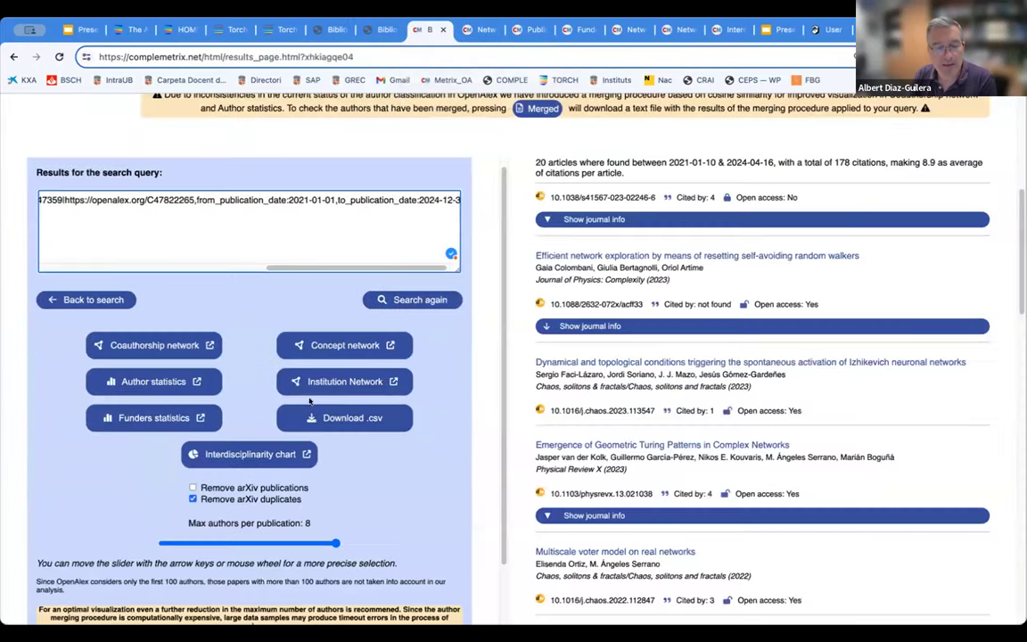
scroll(128, 470, "down", 1)
scroll(127, 470, "down", 1)
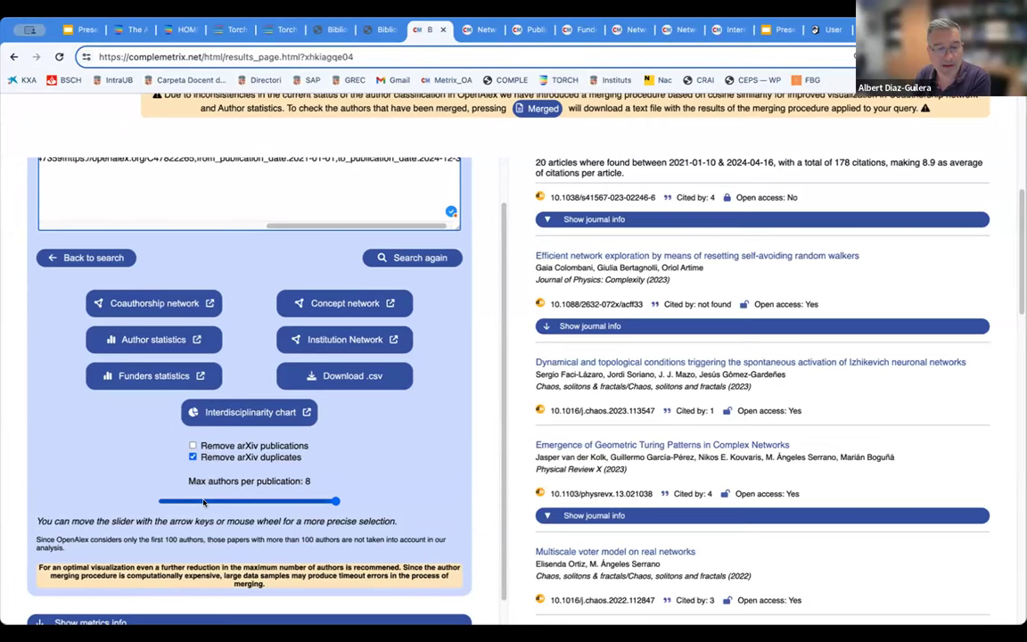
- Revisit the coauthorship network and bring up the author statistics histogram for the same search results
left_click(482, 32)
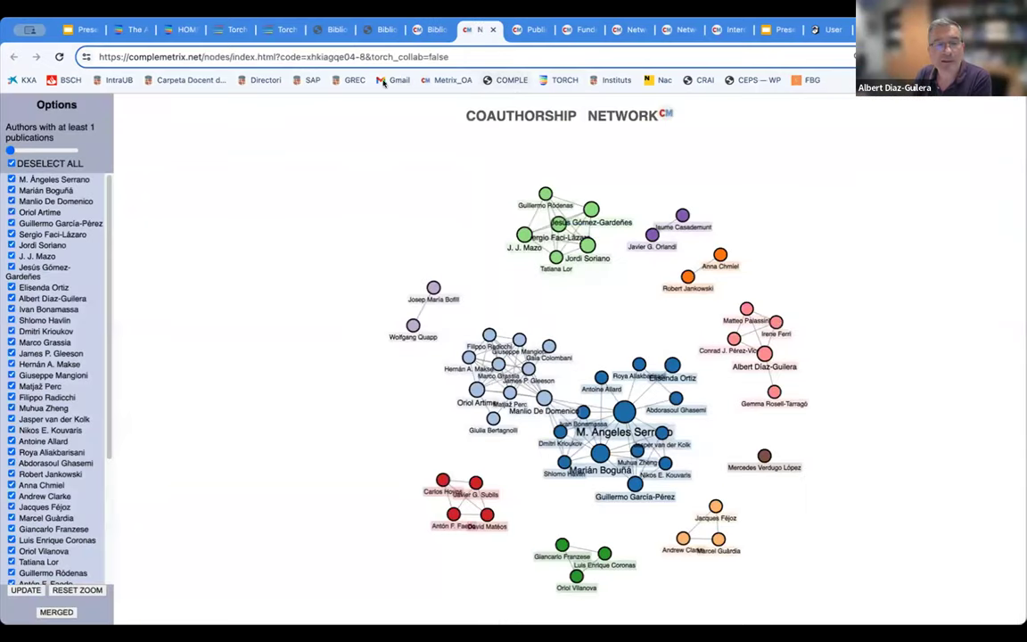
left_click(429, 29)
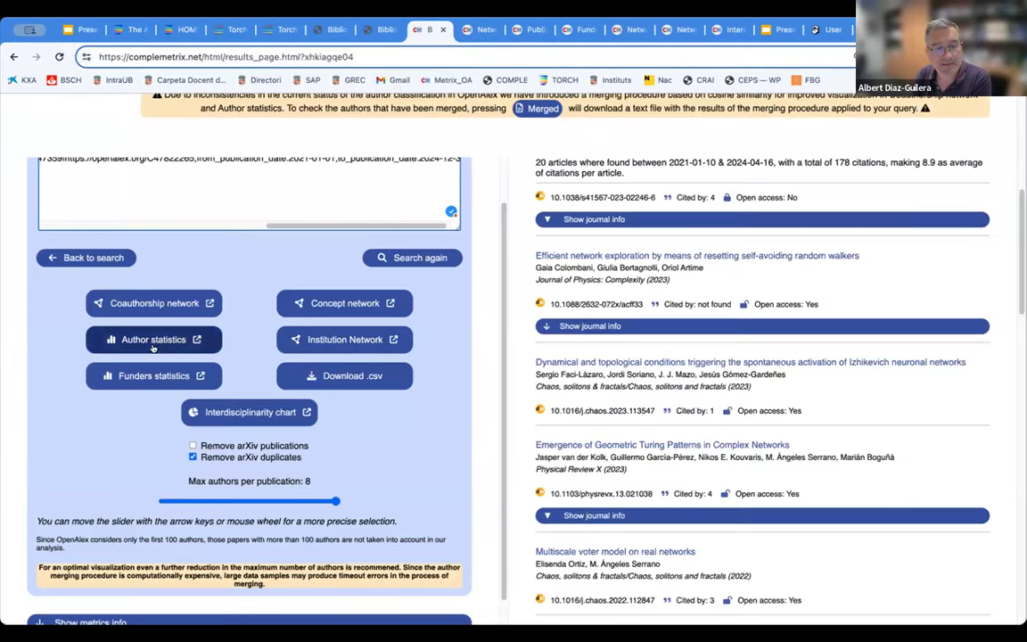
left_click(530, 31)
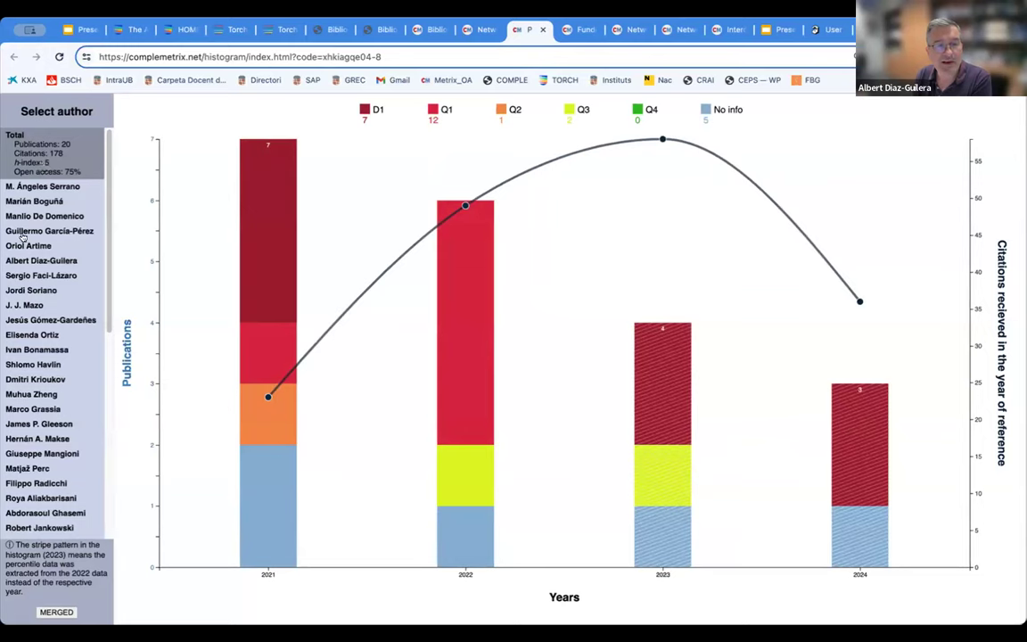
- Examine the yearly publication and citation statistics of the sixth listed author, and return to the totals for all authors
mouse_move(493, 338)
left_click(40, 261)
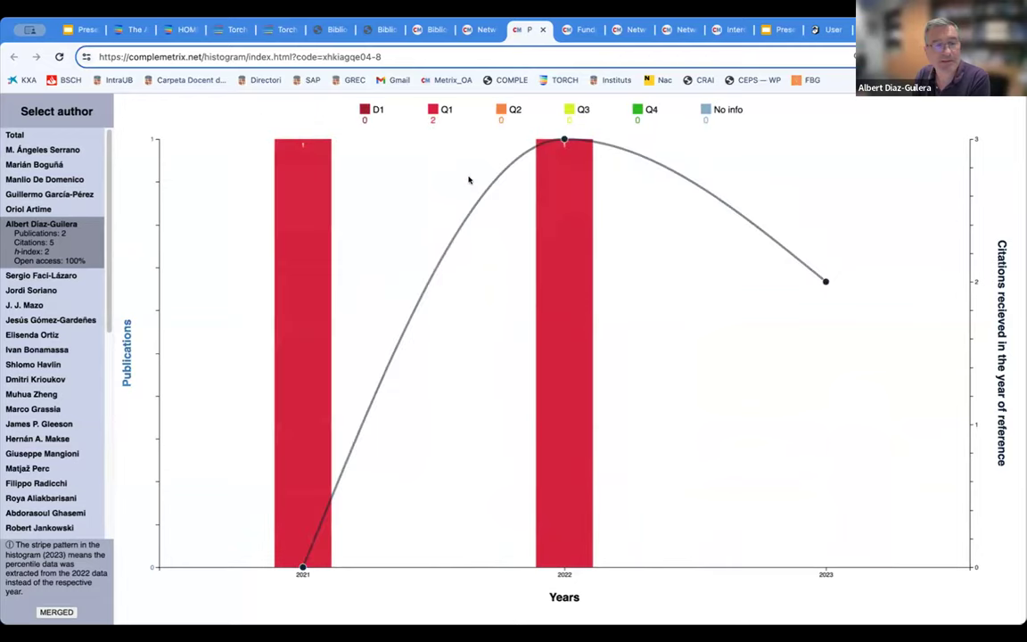
left_click(13, 135)
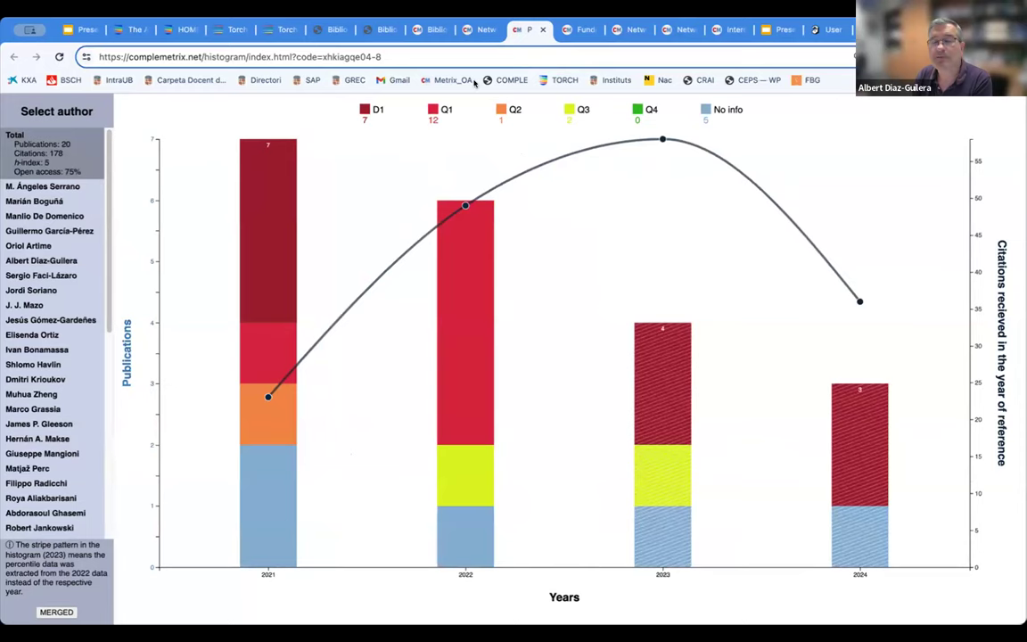
- View the funder's histogram of the same search results, and bring up their concept network
left_click(584, 30)
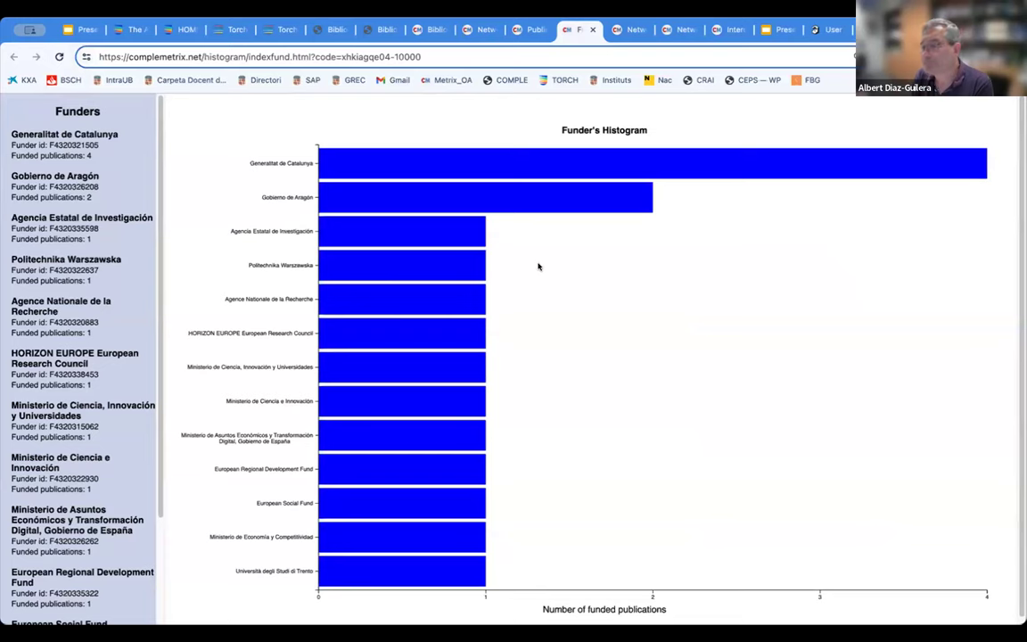
left_click(629, 32)
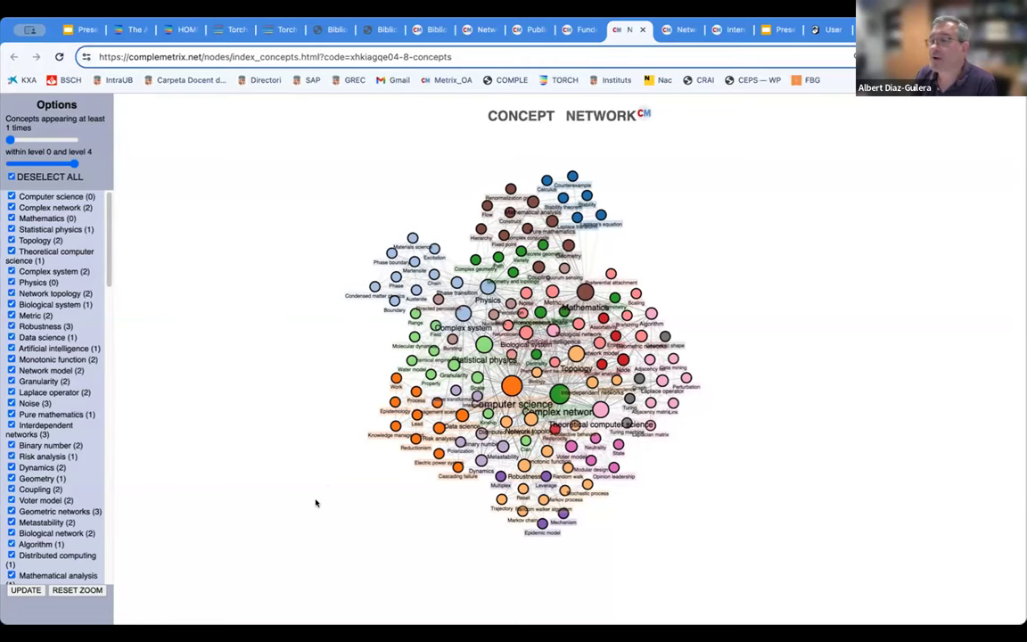
- Shift the Universitat de Barcelona node slightly in the institution network, and bring up the interdisciplinarity charts by ISSN and OA concepts
left_click(675, 31)
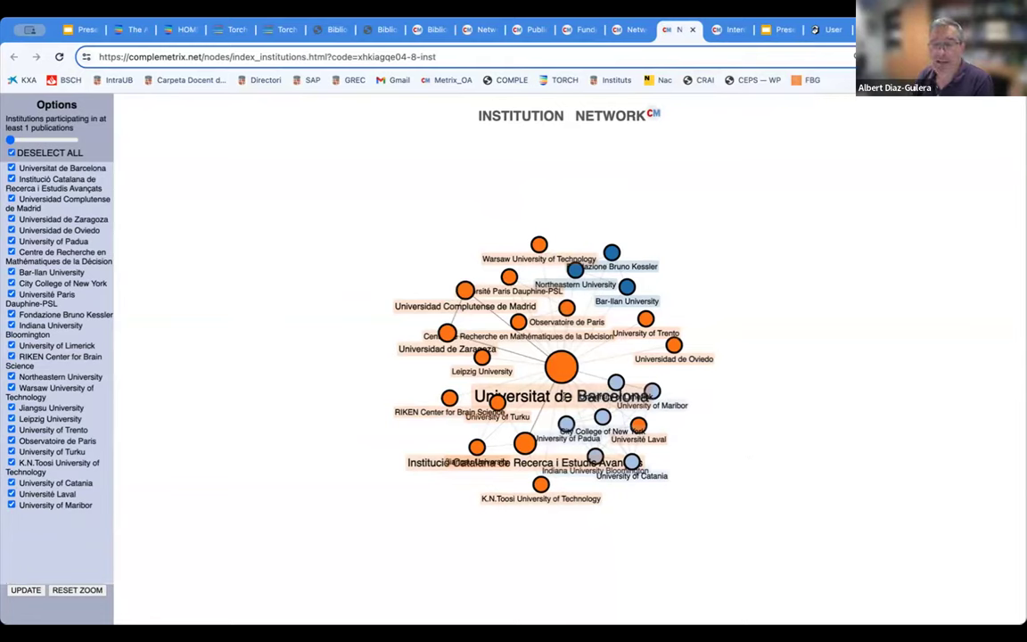
mouse_move(561, 366)
left_mouse_down()
mouse_move(525, 344)
mouse_move(566, 350)
mouse_move(567, 374)
left_mouse_up()
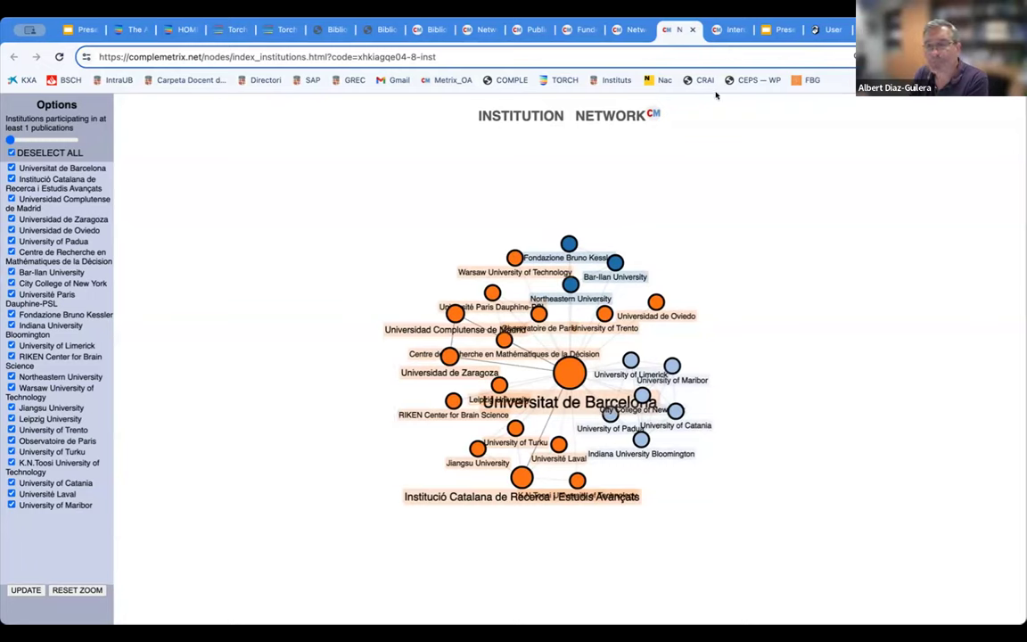
left_click(731, 31)
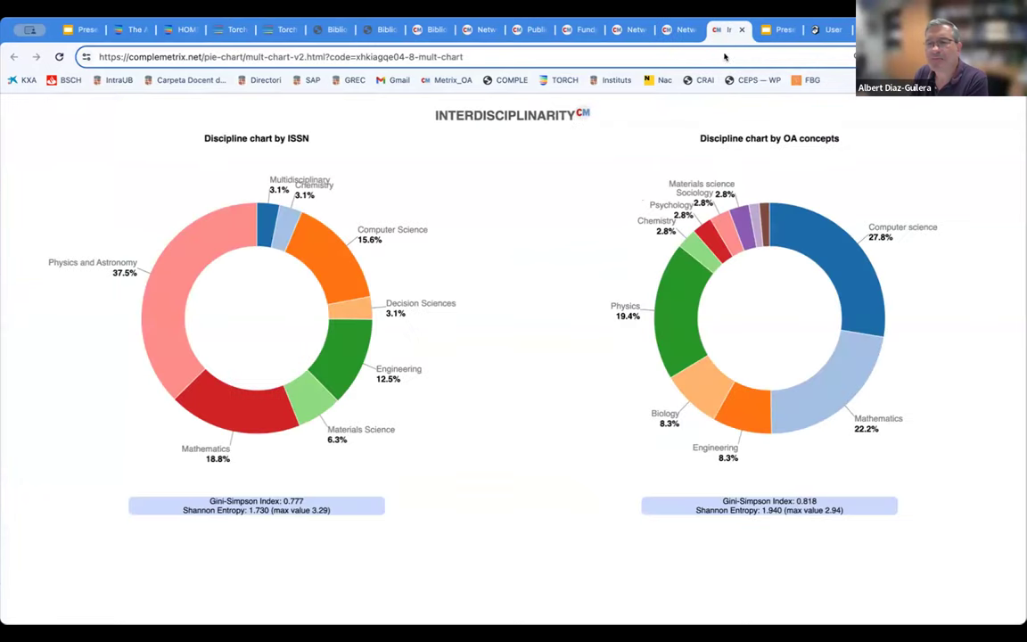